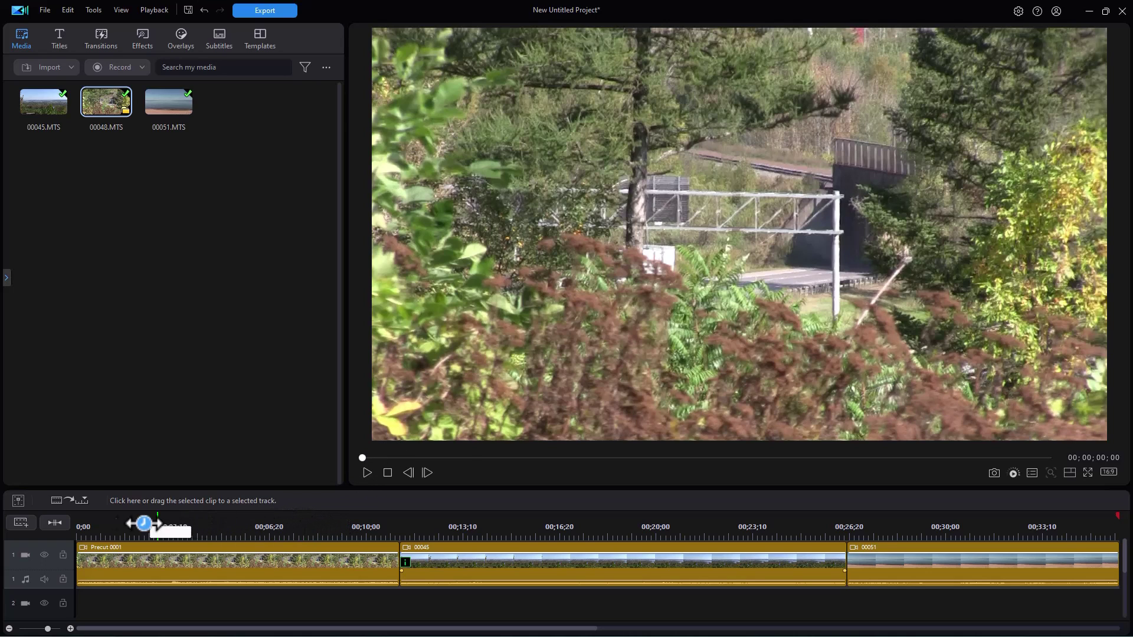
Step: Play the Precut 0001 clip from 00;00;01;12 to examine its camera shake, and pause playback
{"action": "left_click", "coordinate": [117, 519]}
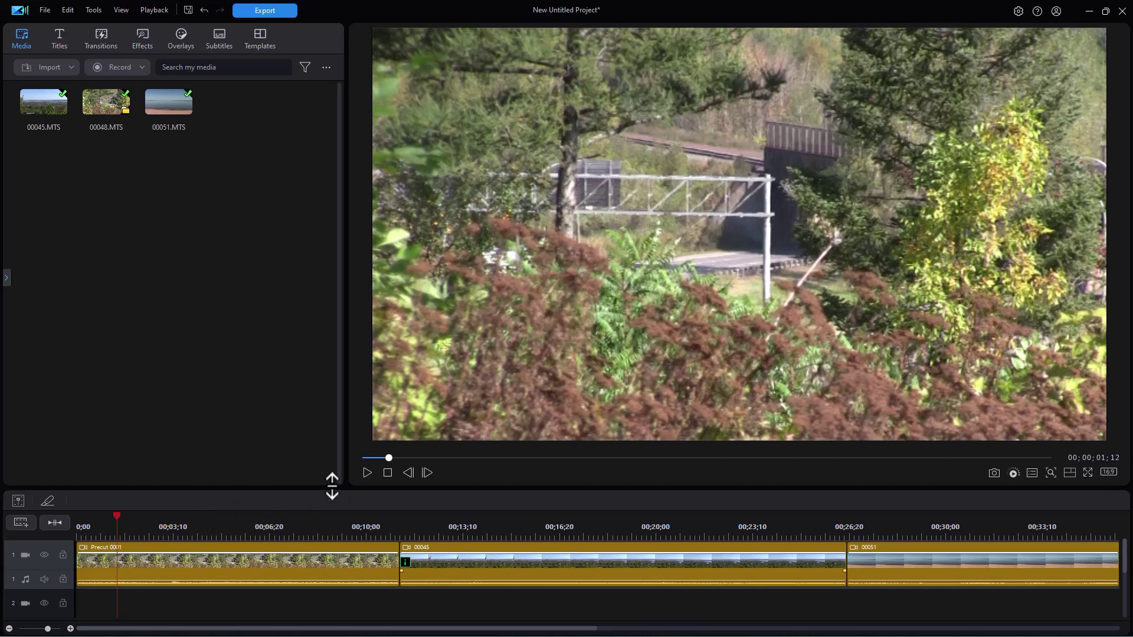
{"action": "left_click", "coordinate": [366, 473]}
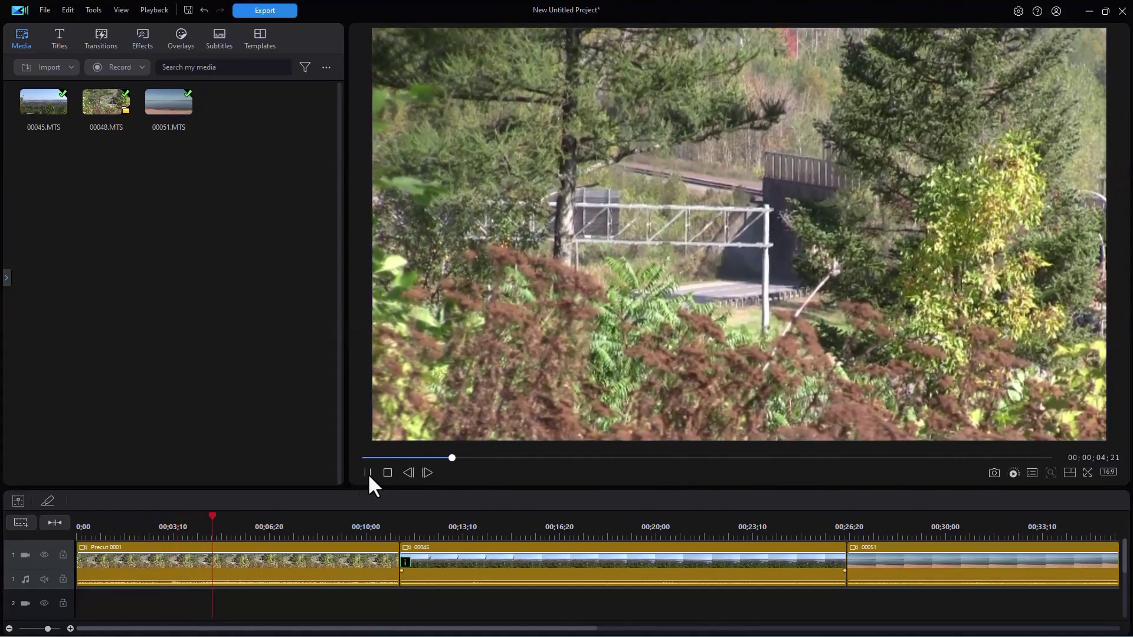
{"action": "left_click", "coordinate": [367, 474]}
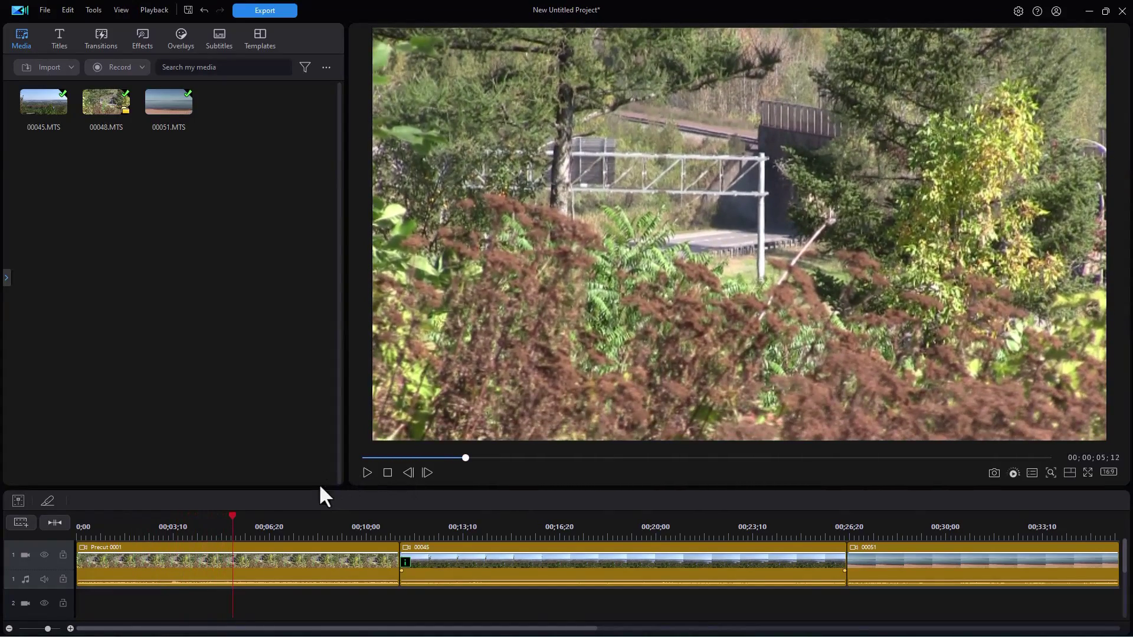
Step: Apply the Video Stabilizer to the Precut 0001 clip with the enhanced stabilizer option enabled
{"action": "left_click", "coordinate": [253, 565]}
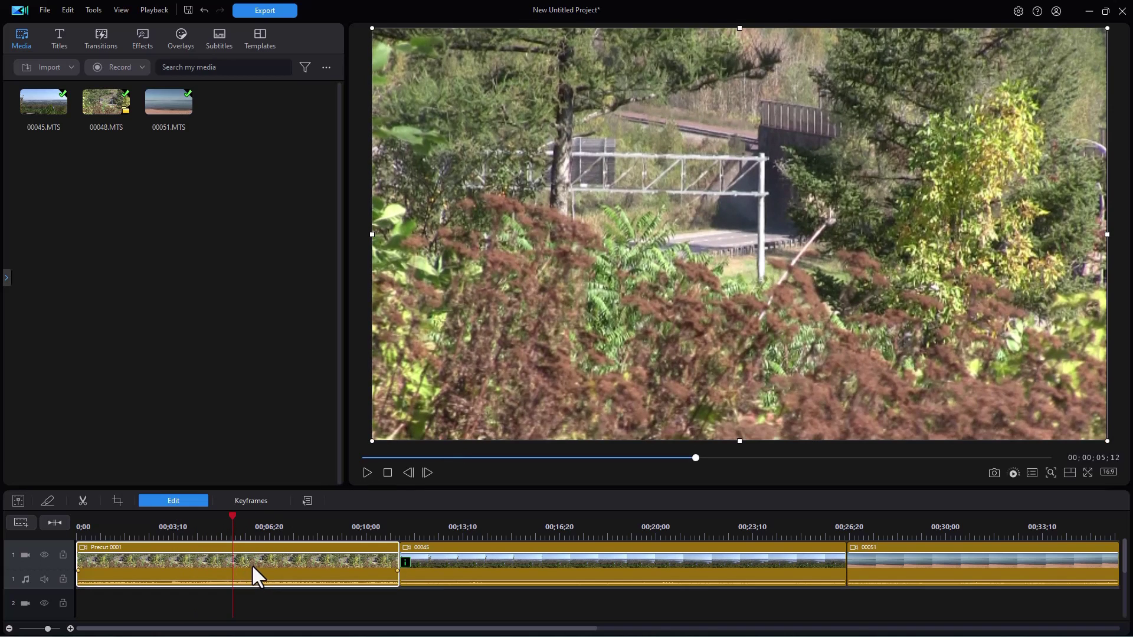
{"action": "left_click", "coordinate": [175, 500]}
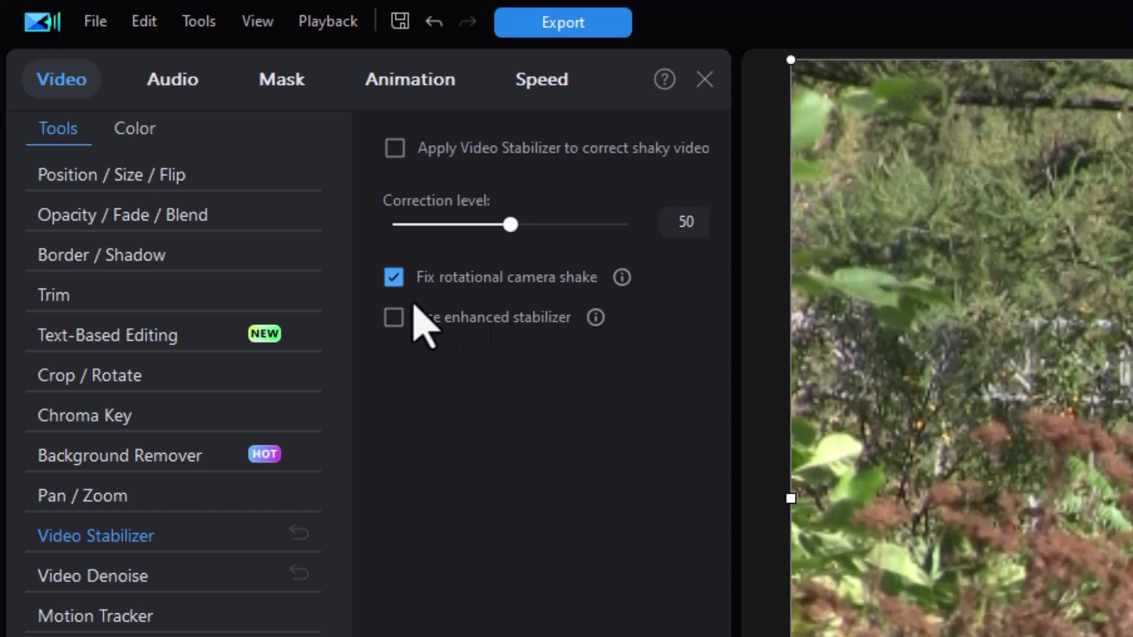
{"action": "left_click", "coordinate": [396, 322]}
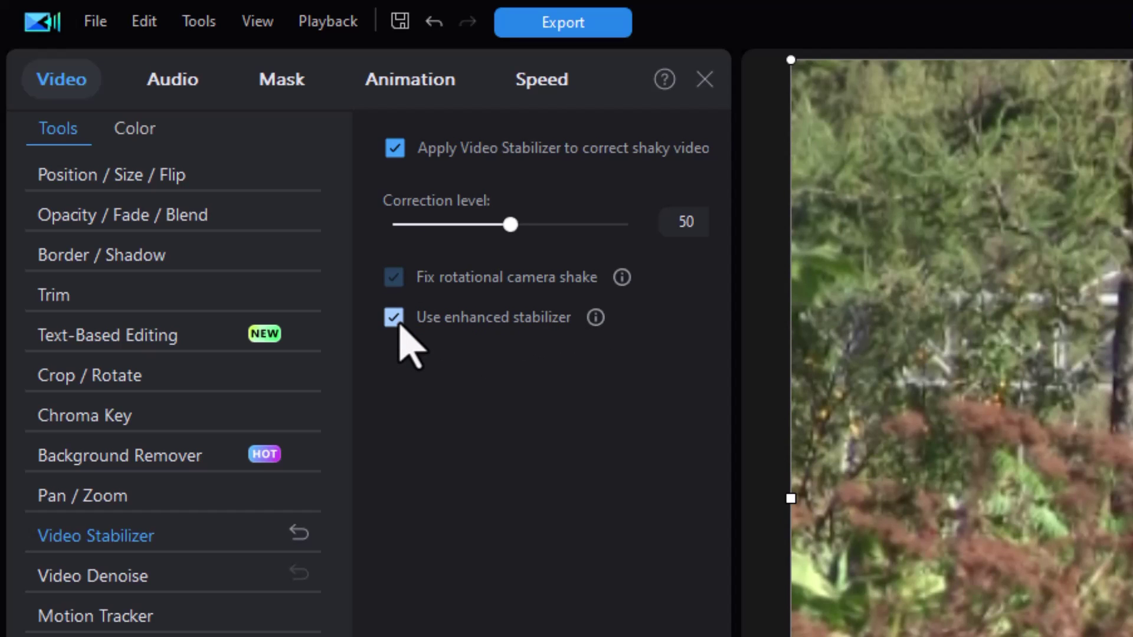
{"action": "left_click", "coordinate": [596, 319]}
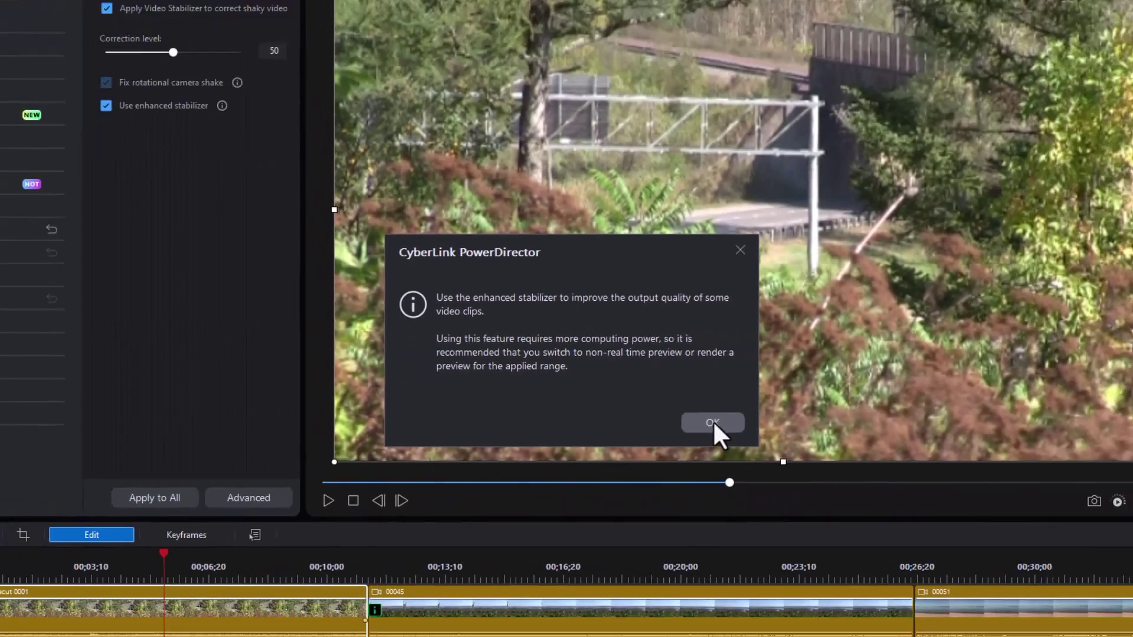
{"action": "left_click", "coordinate": [899, 506]}
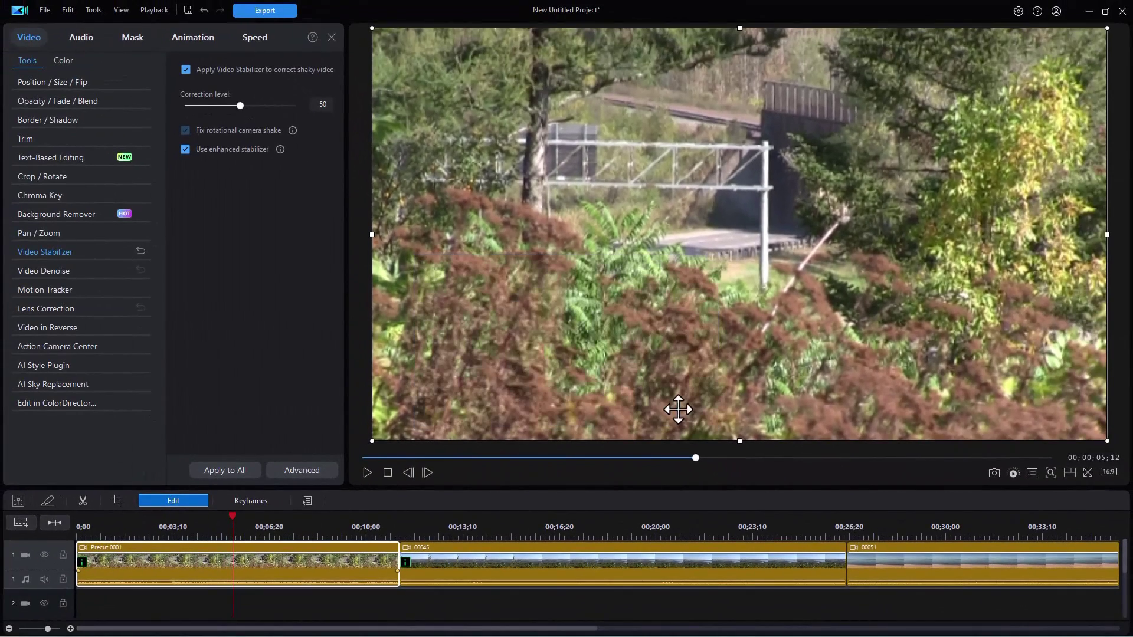
Step: Play the stabilized Precut 0001 clip from 00;00;00;14 to check the smoothness of the preview
{"action": "left_click", "coordinate": [90, 527]}
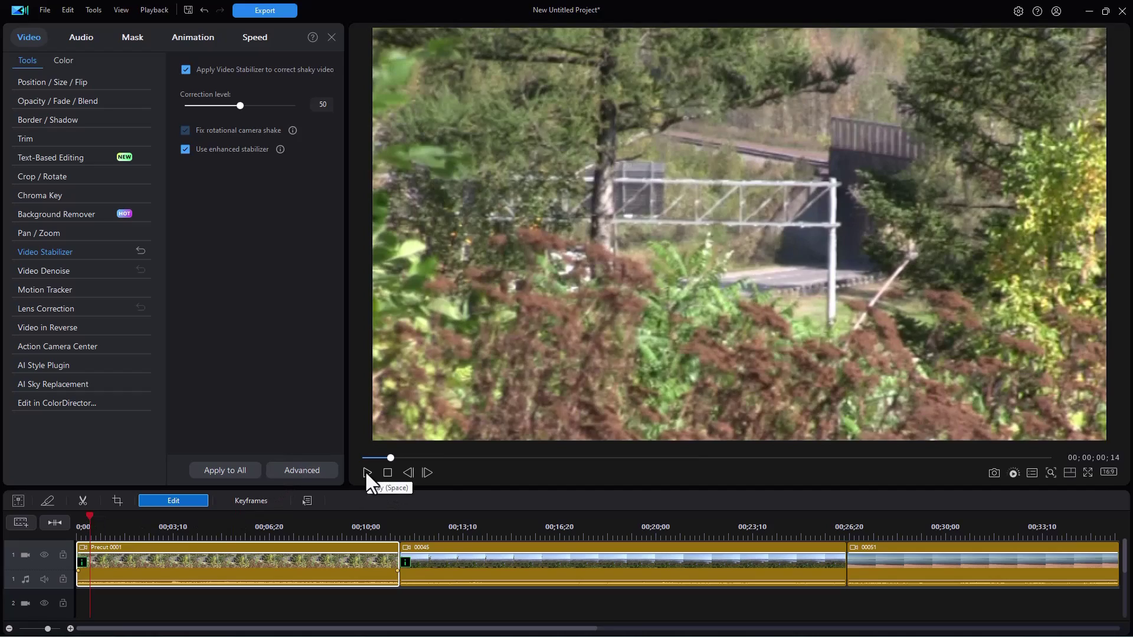
{"action": "left_click", "coordinate": [366, 472]}
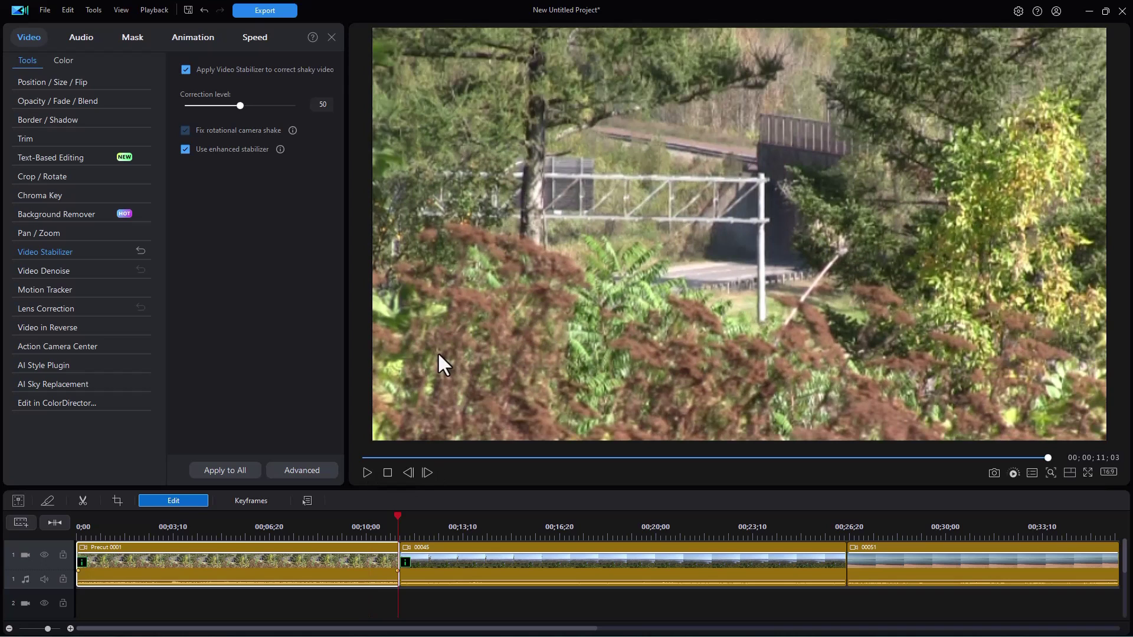
{"action": "left_click", "coordinate": [422, 353]}
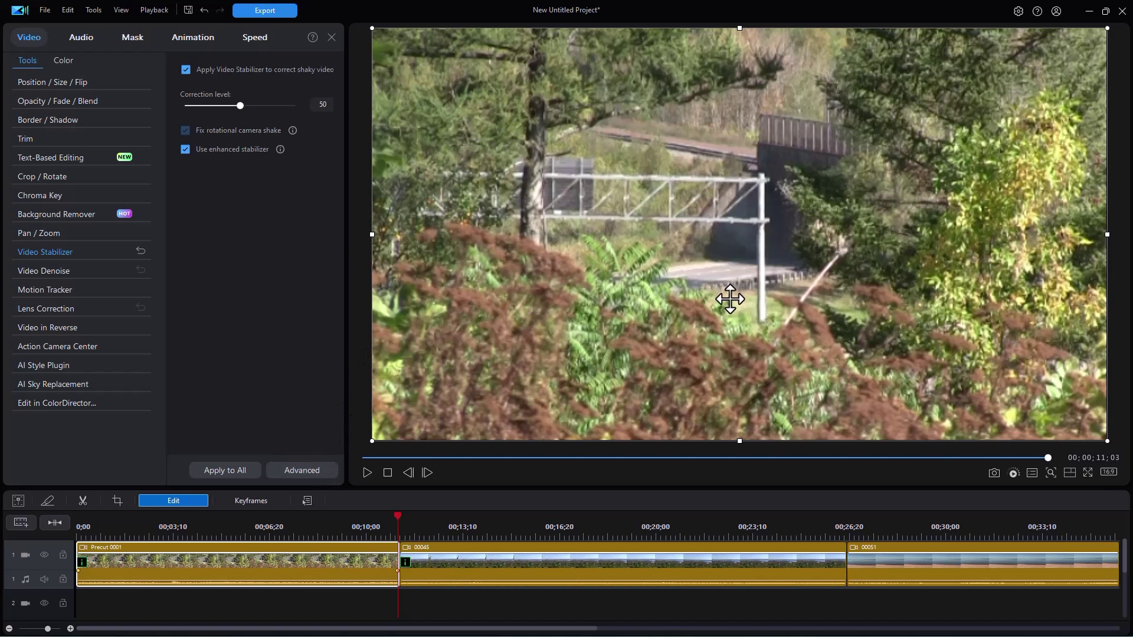
Step: Switch the preview mode to Non Real-time Preview and play the stabilized clip from 00;00;06;14
{"action": "right_click", "coordinate": [357, 328]}
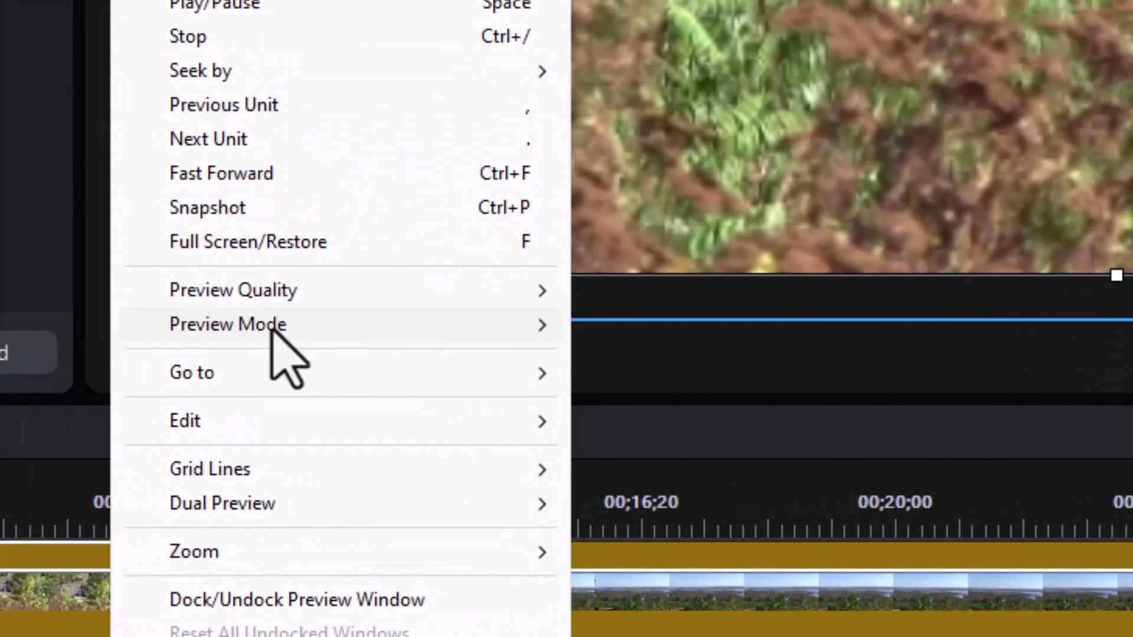
{"action": "mouse_move", "coordinate": [370, 428]}
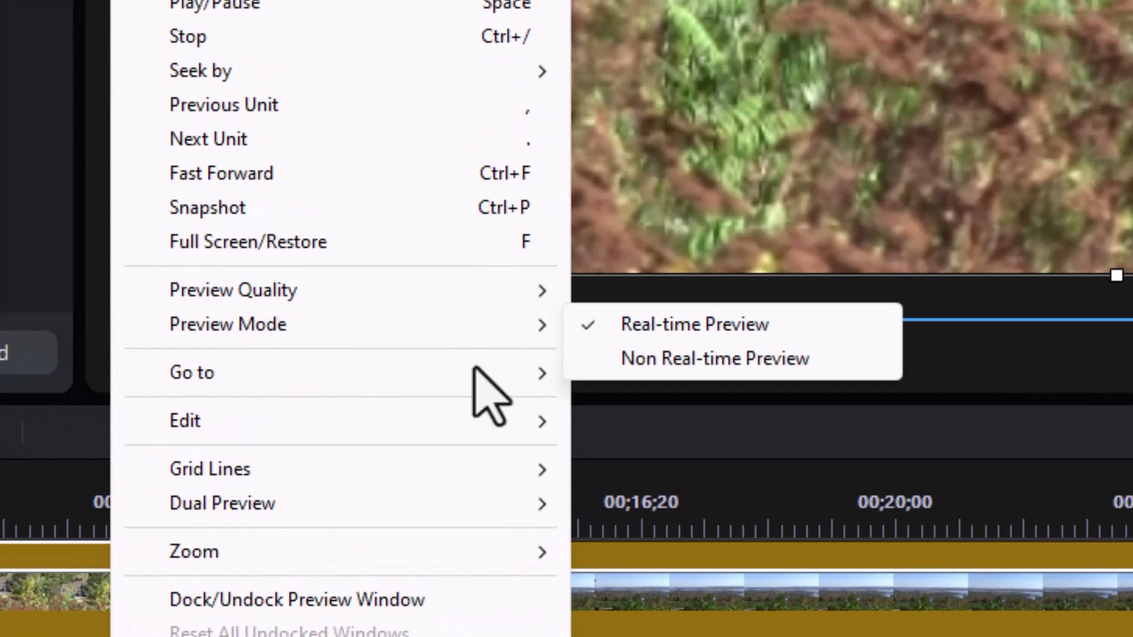
{"action": "mouse_move", "coordinate": [357, 324]}
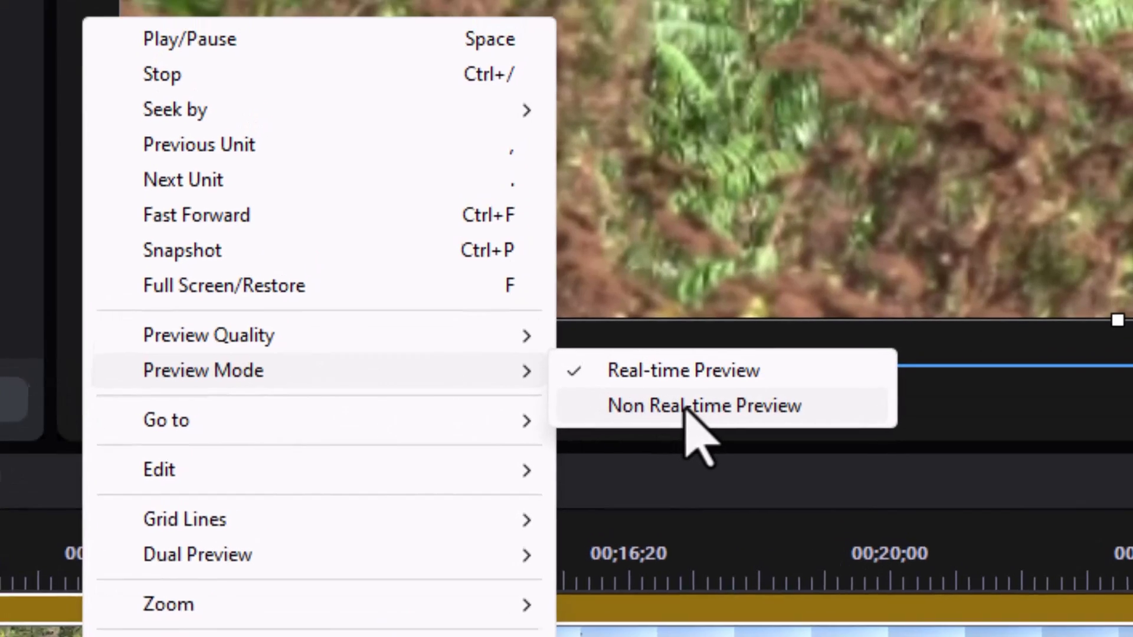
{"action": "left_click", "coordinate": [699, 358]}
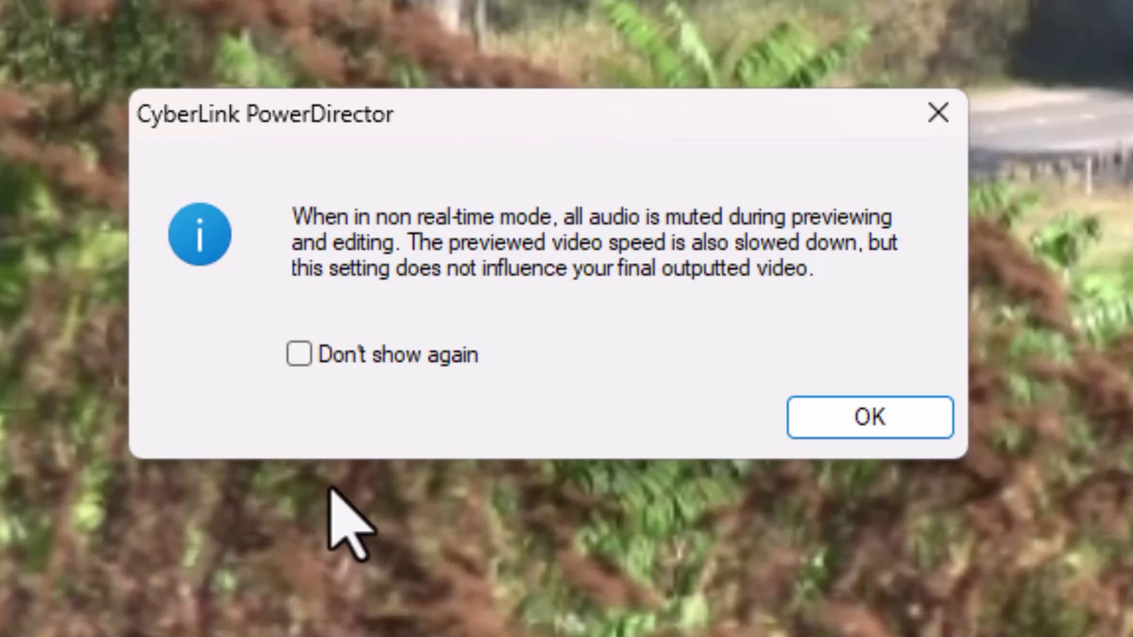
{"action": "left_click", "coordinate": [866, 424]}
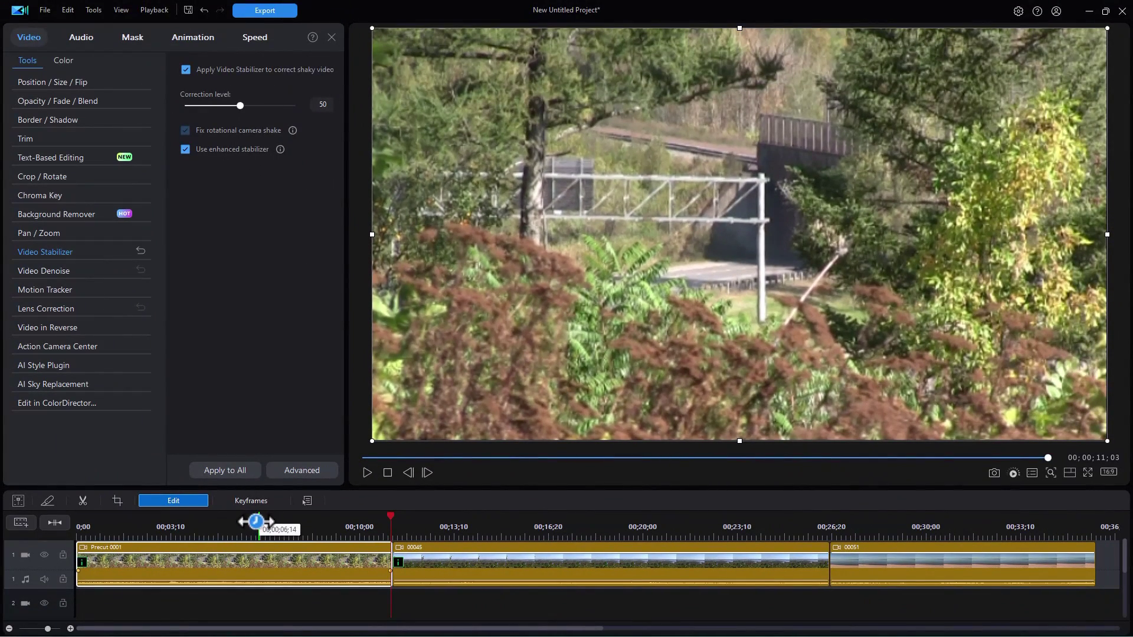
{"action": "left_click", "coordinate": [257, 520]}
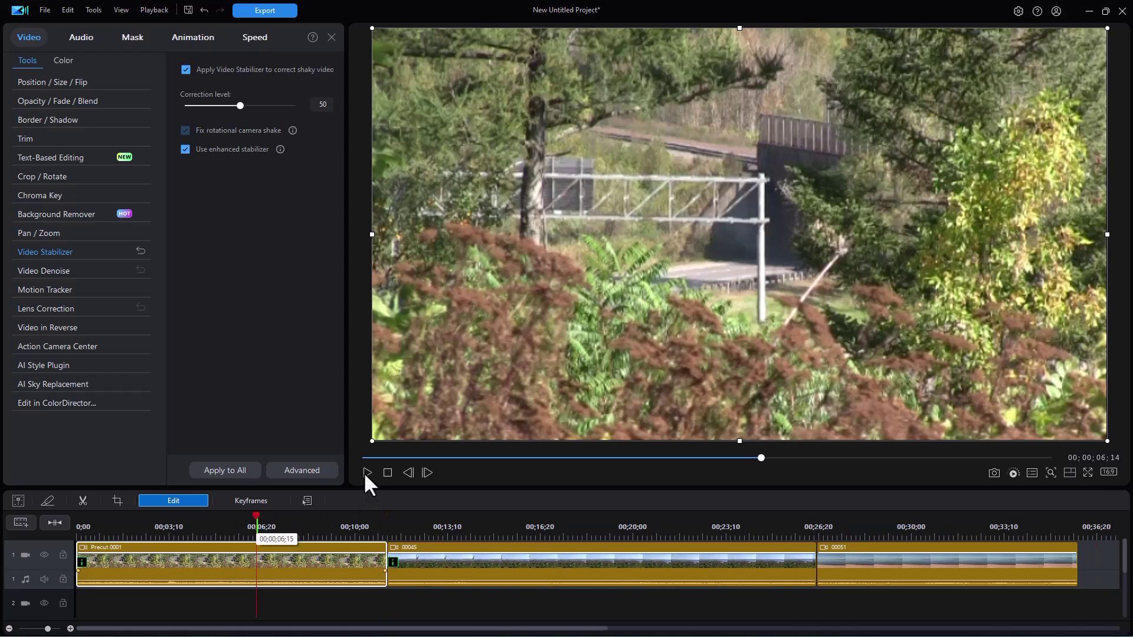
{"action": "left_click", "coordinate": [367, 473]}
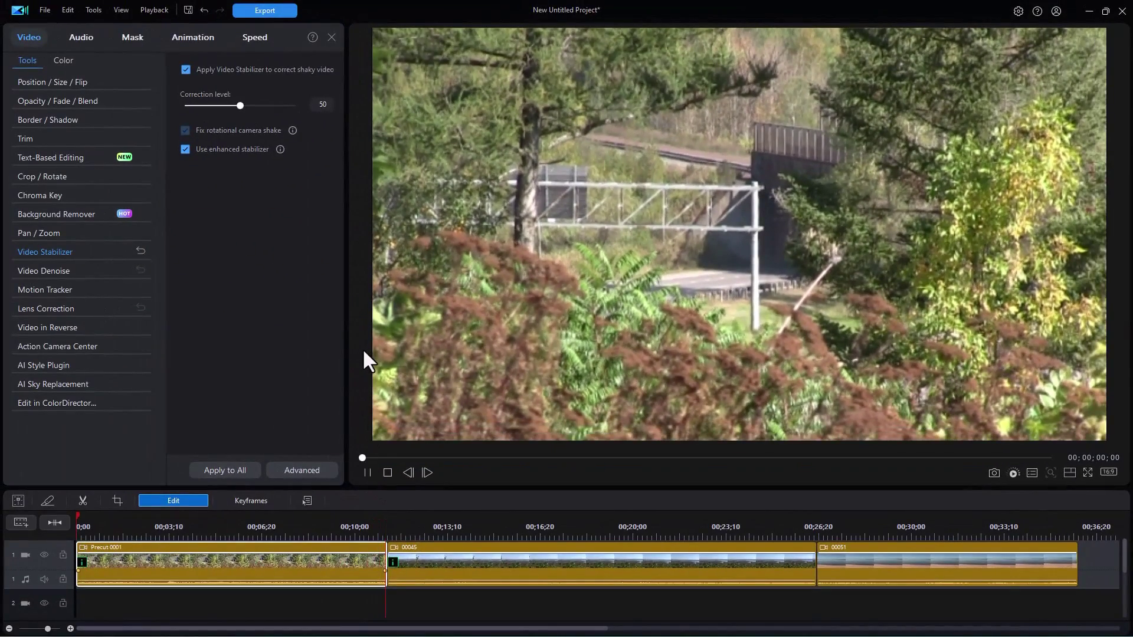
Step: Set the preview mode back to Real-time Preview
{"action": "right_click", "coordinate": [367, 354]}
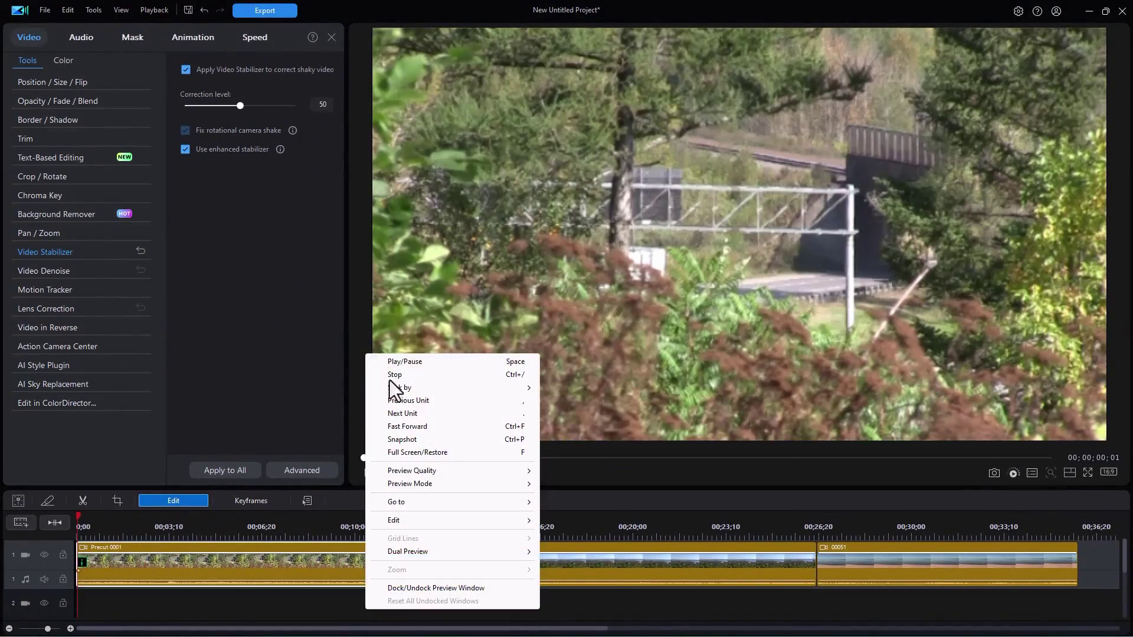
{"action": "mouse_move", "coordinate": [447, 483]}
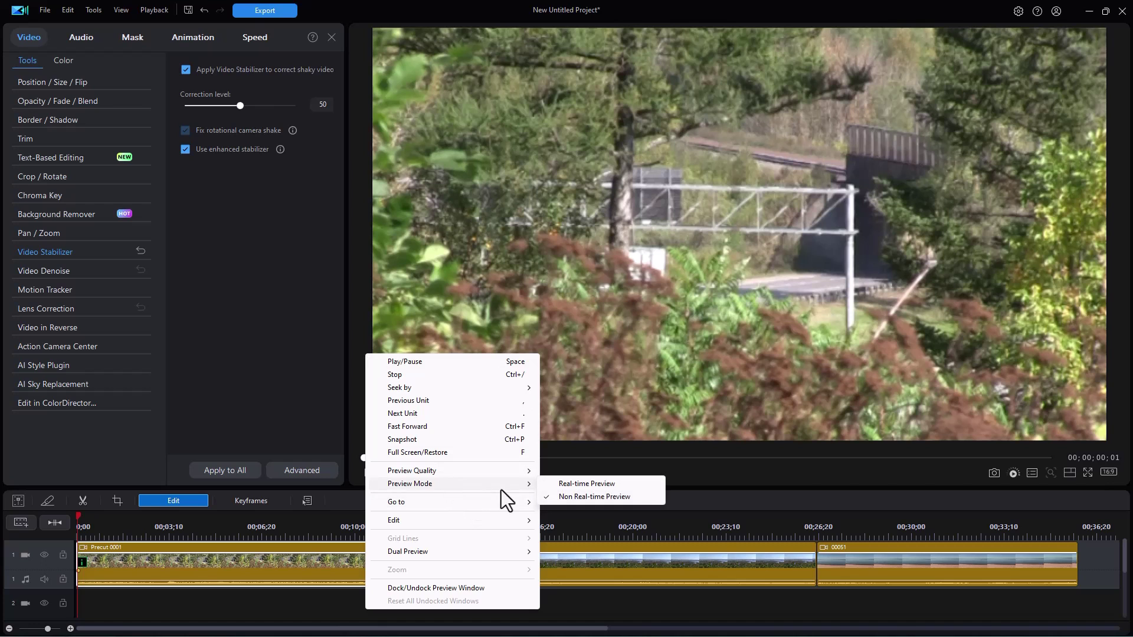
{"action": "left_click", "coordinate": [565, 486]}
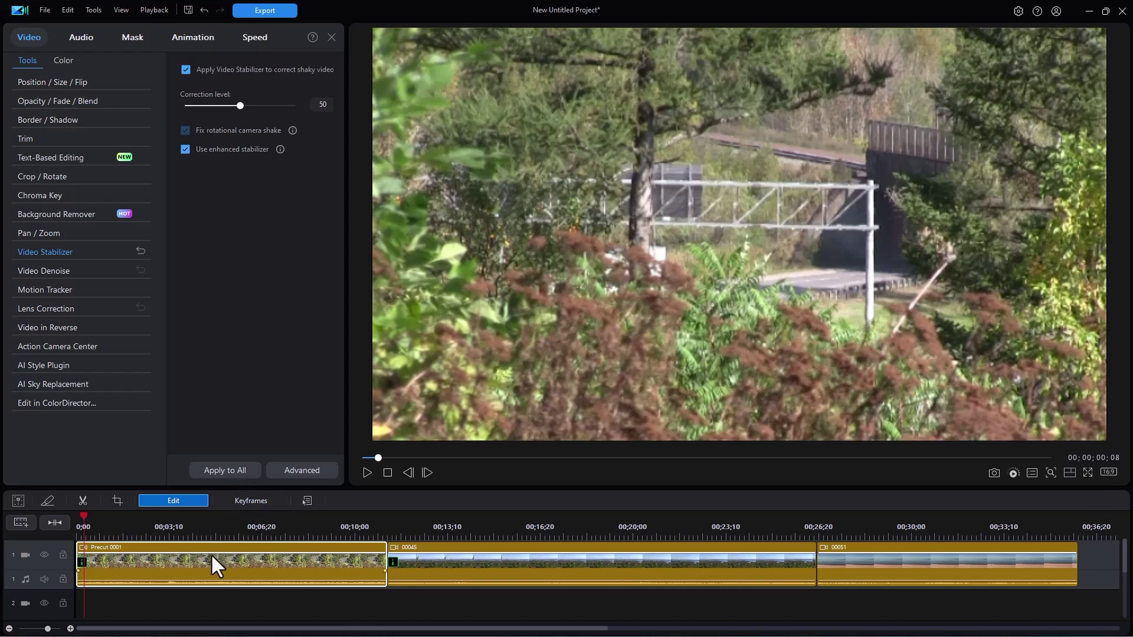
Step: Mark a timeline range from about 00;00;02;29 in Precut 0001 to just past the start of clip 00045
{"action": "left_click", "coordinate": [271, 527]}
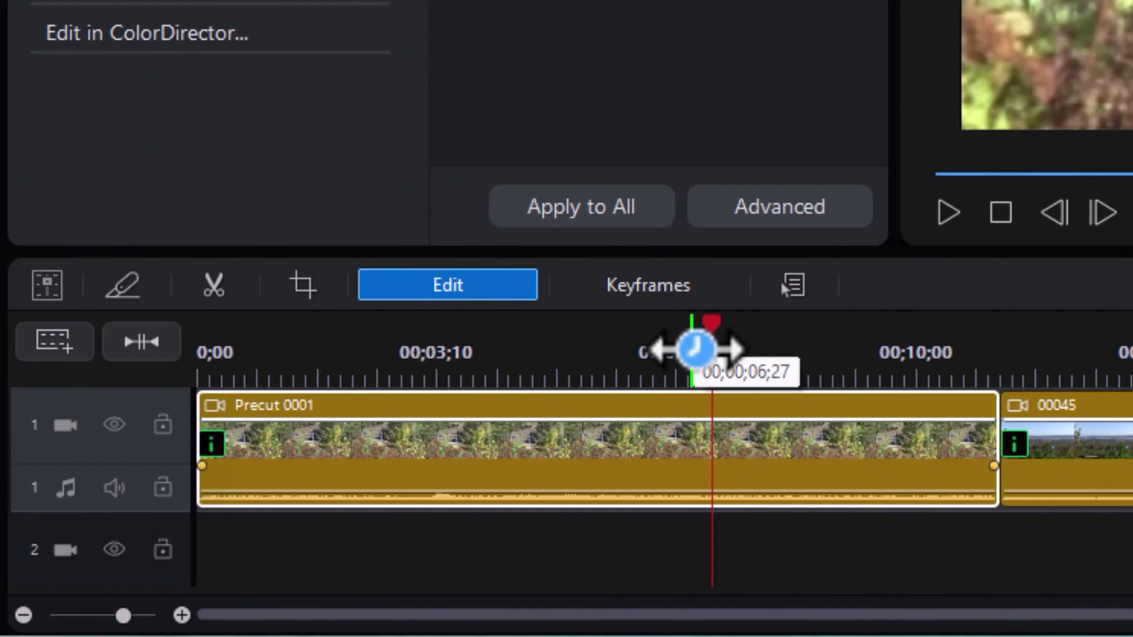
{"action": "key", "text": "x"}
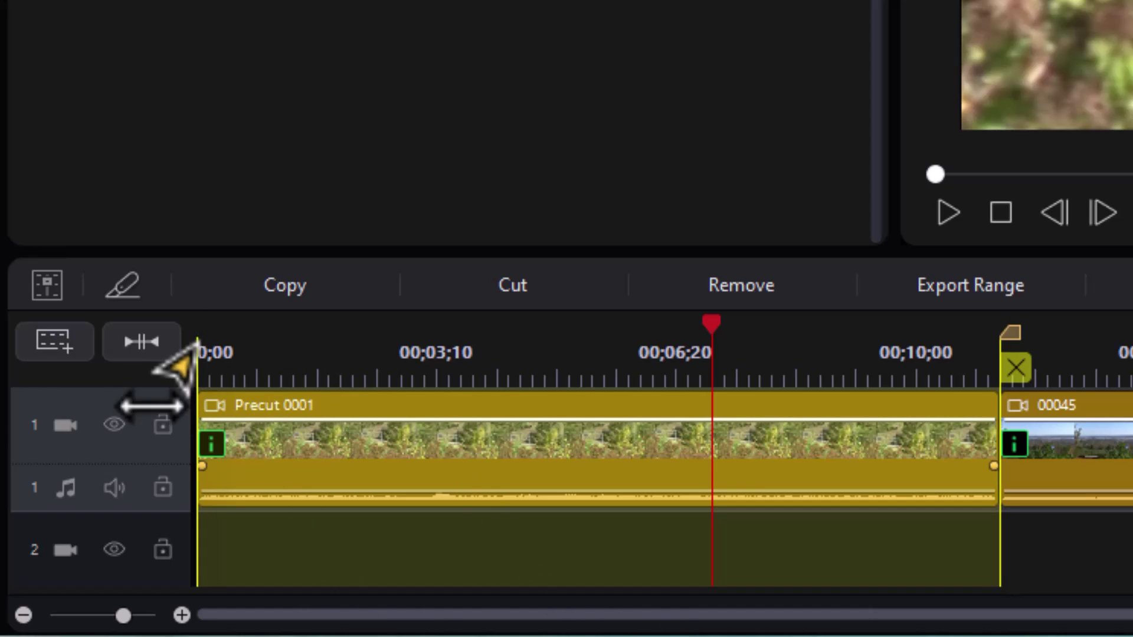
{"action": "left_click_drag", "start_coordinate": [197, 352], "coordinate": [410, 354]}
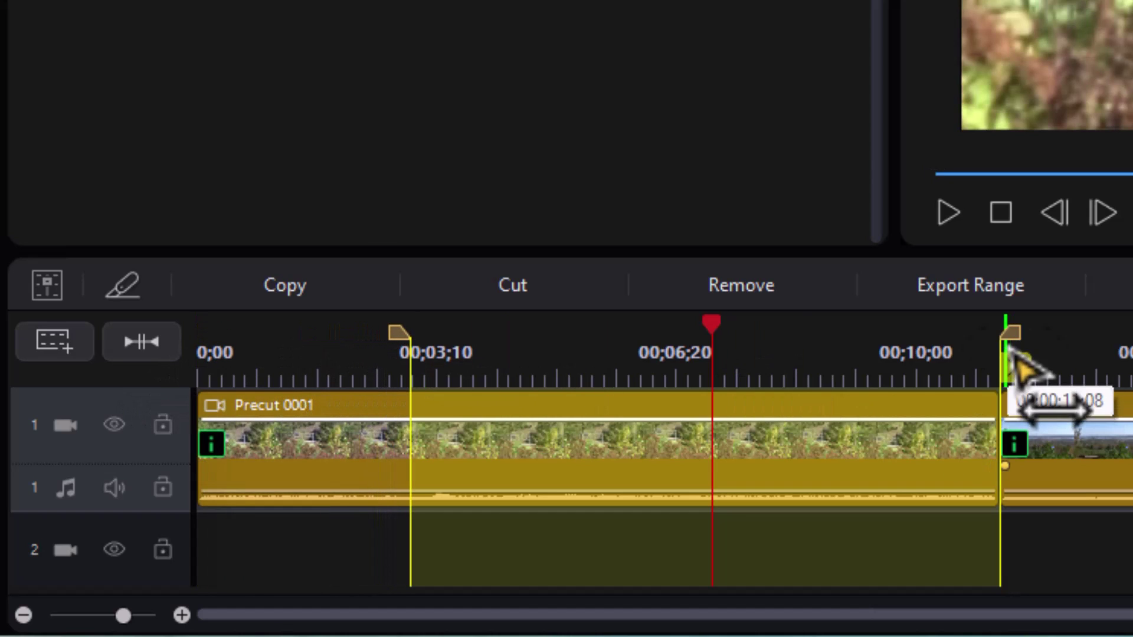
{"action": "mouse_move", "coordinate": [1010, 333]}
{"action": "left_mouse_down"}
{"action": "mouse_move", "coordinate": [876, 330]}
{"action": "mouse_move", "coordinate": [1130, 330]}
{"action": "mouse_move", "coordinate": [1132, 375]}
{"action": "mouse_move", "coordinate": [1076, 374]}
{"action": "left_mouse_up"}
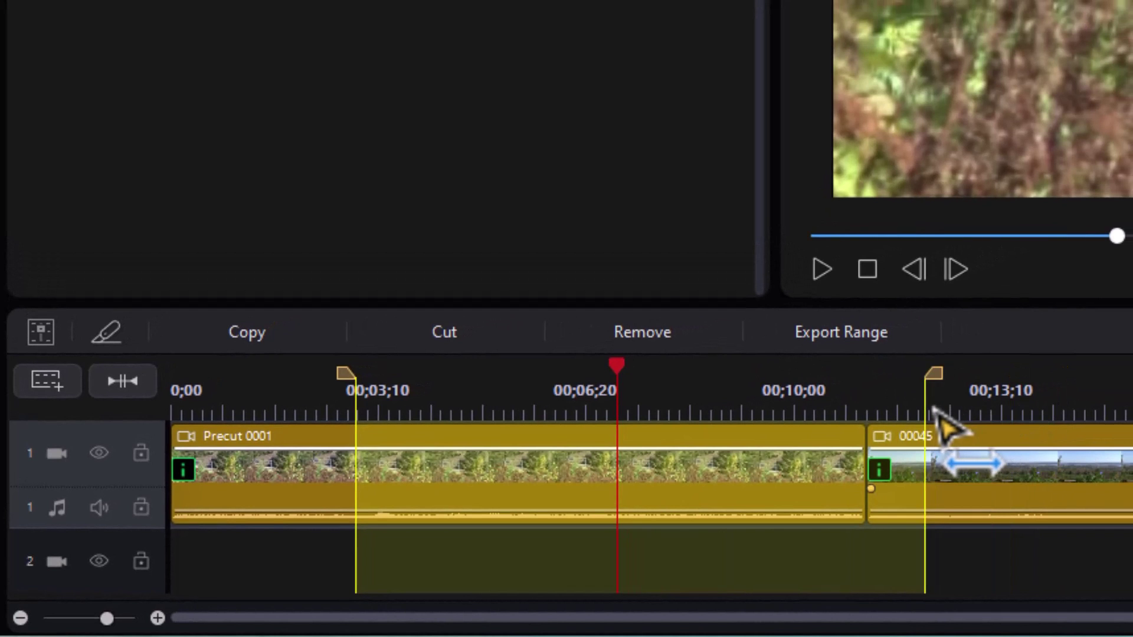
{"action": "left_click_drag", "start_coordinate": [935, 408], "coordinate": [906, 416]}
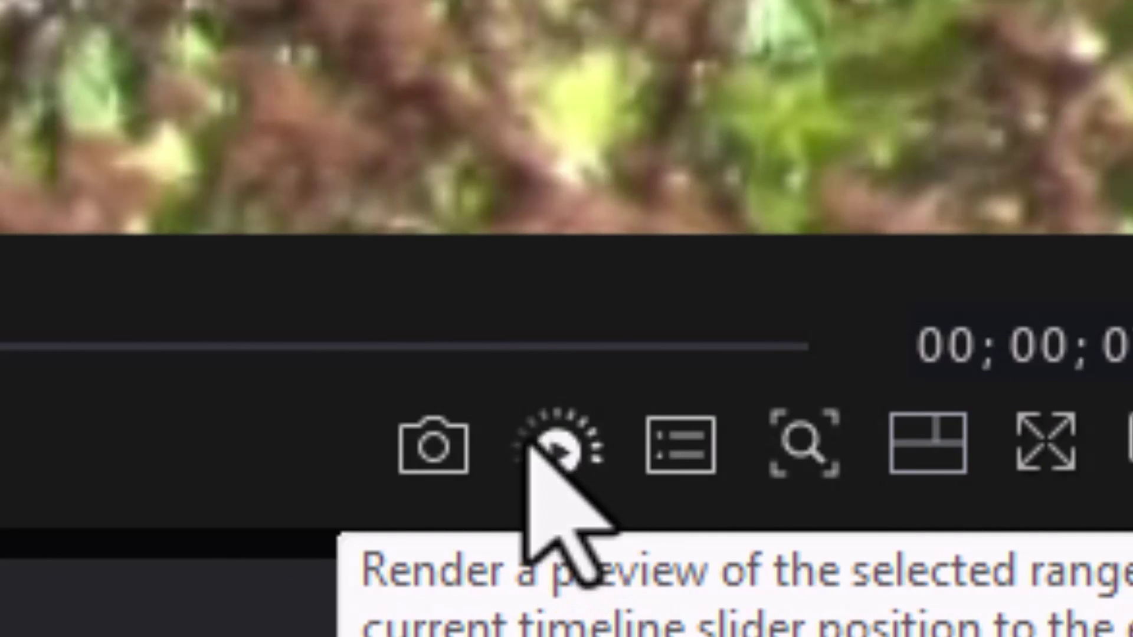
Step: Render a preview of the marked range and play it back
{"action": "left_click", "coordinate": [555, 452]}
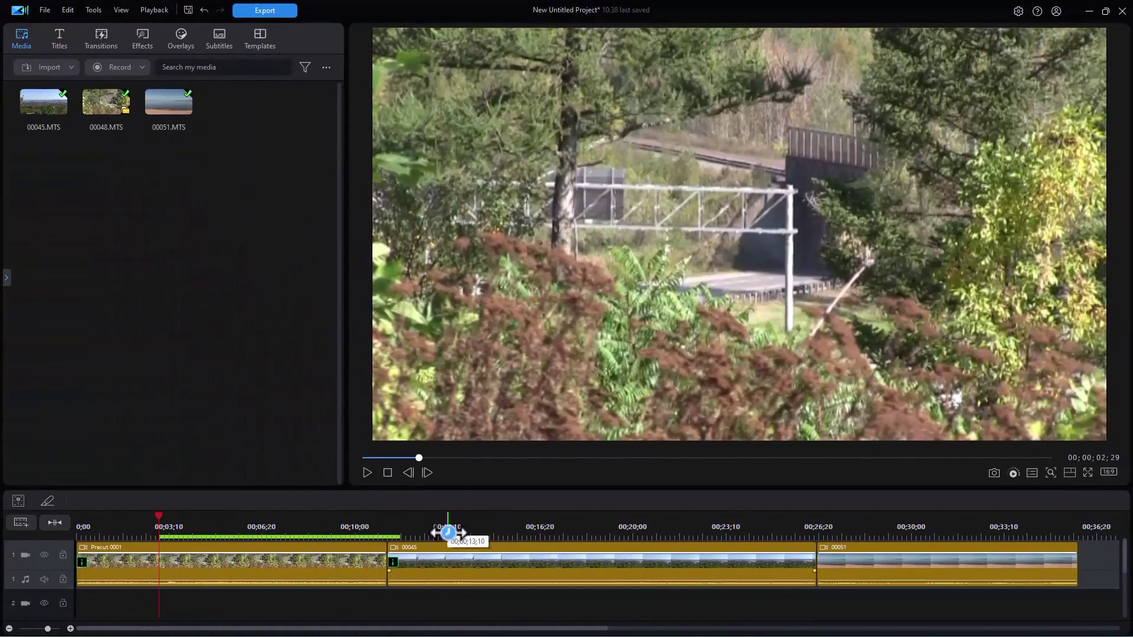
{"action": "left_click", "coordinate": [365, 476]}
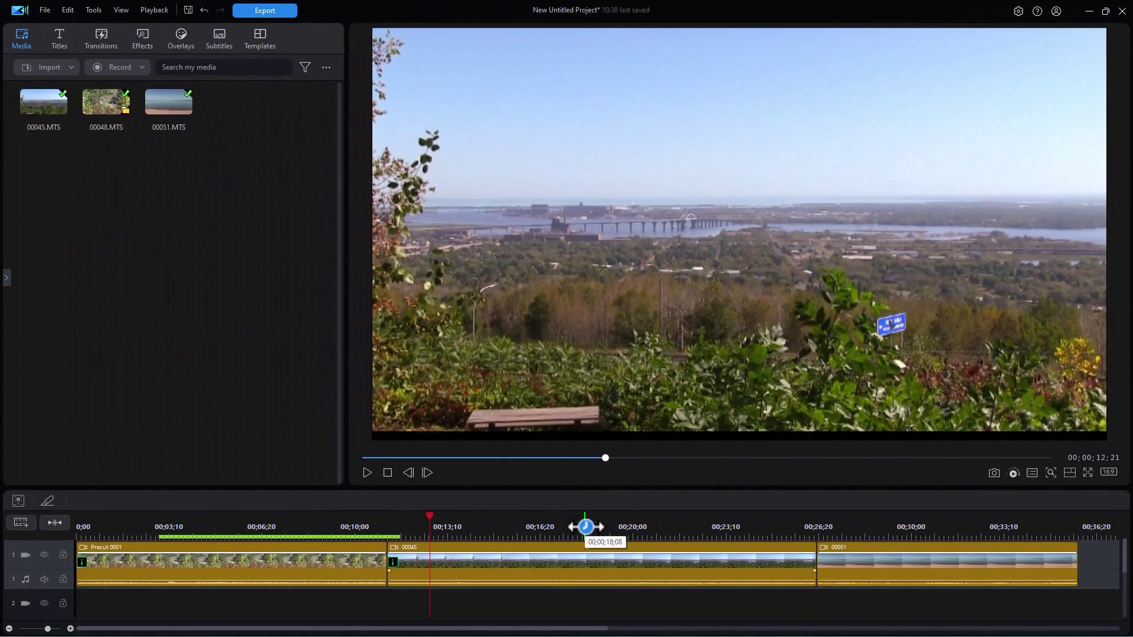
Step: Mark a second range from 00;00;20;00 to the end of clip 00045 and render its preview
{"action": "left_click", "coordinate": [585, 528]}
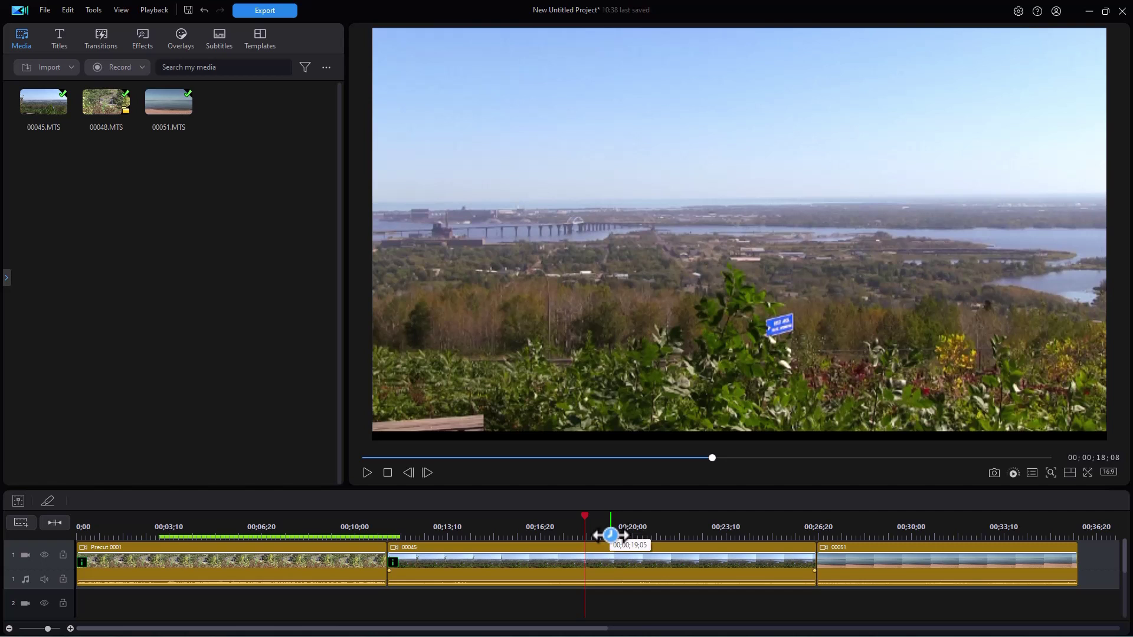
{"action": "double_click", "coordinate": [609, 535]}
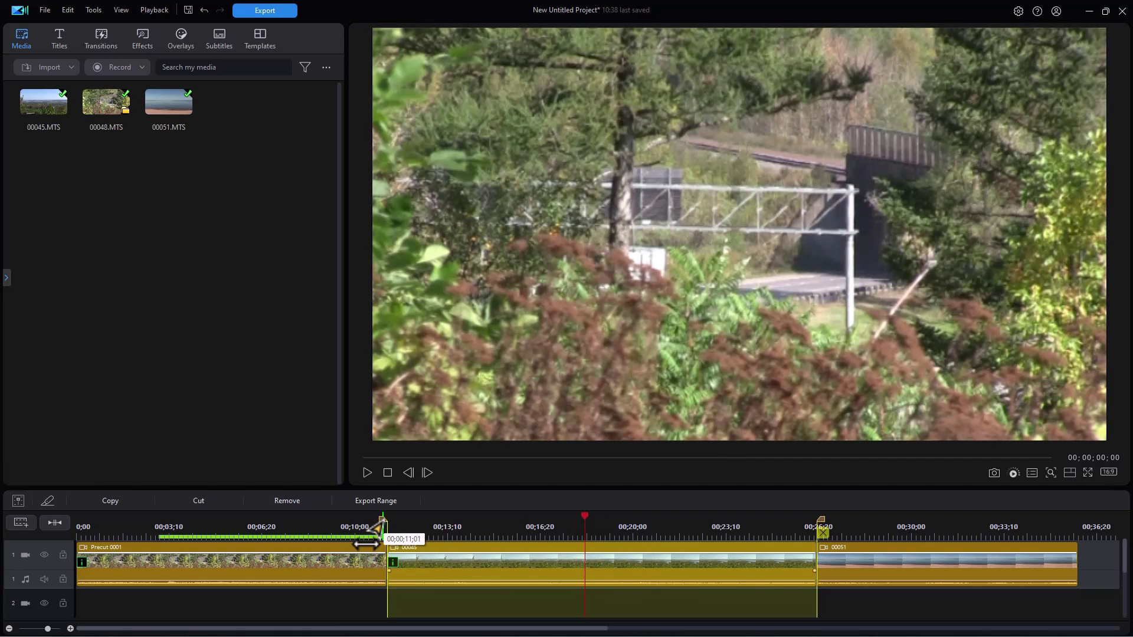
{"action": "left_click_drag", "start_coordinate": [382, 523], "coordinate": [633, 537]}
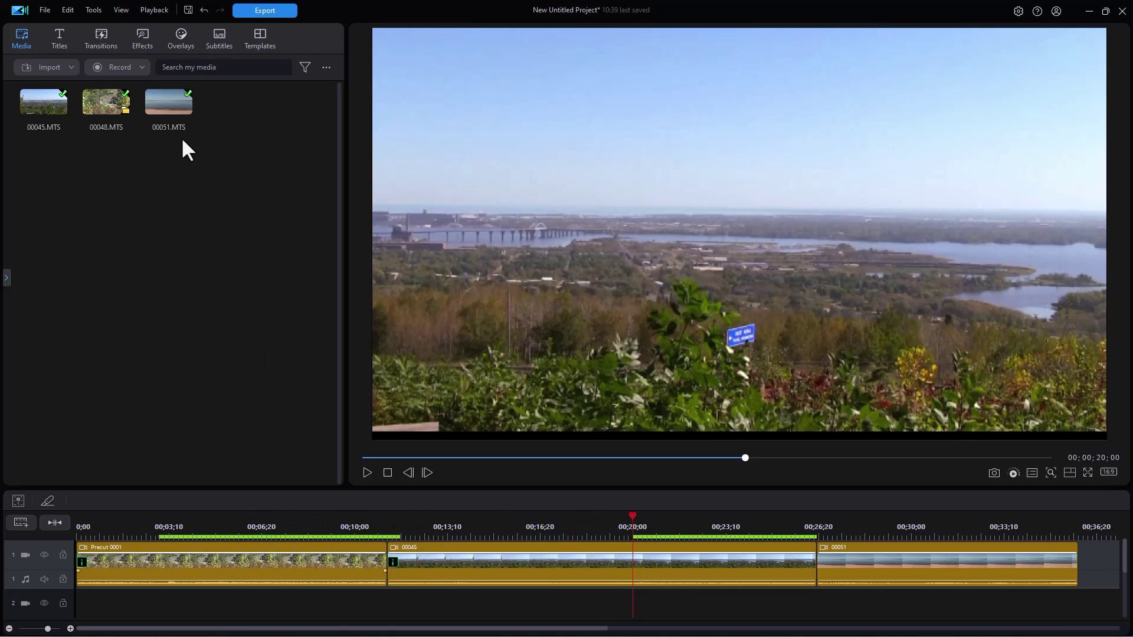
Step: Place a Lower Third title on video track 2 beneath the rendered part of Precut 0001, and return to the media library
{"action": "left_click", "coordinate": [57, 35]}
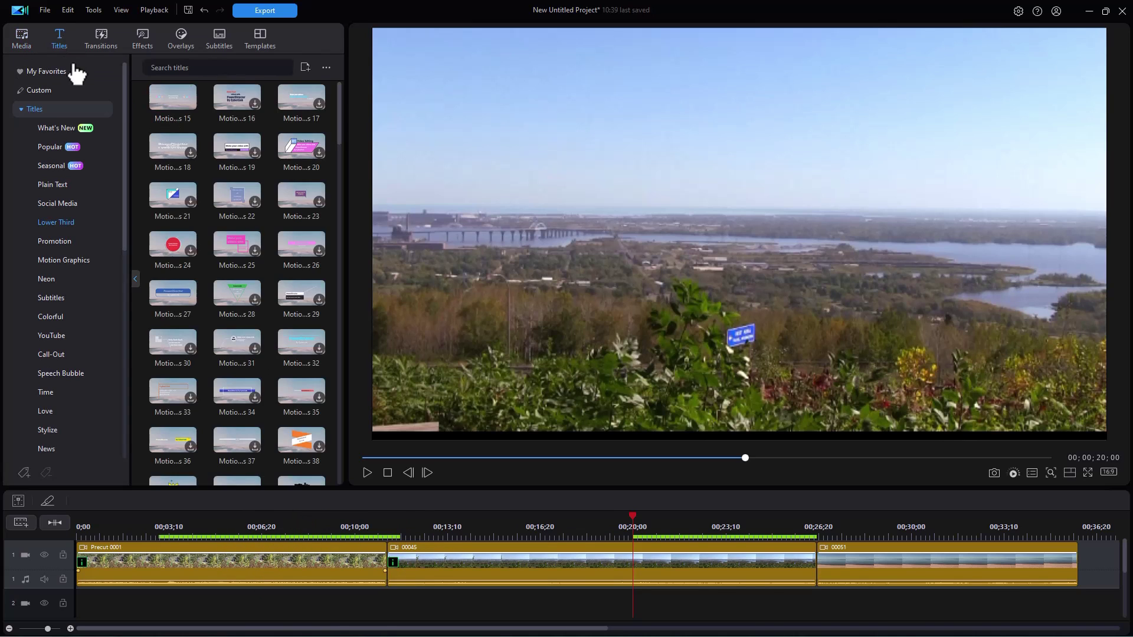
{"action": "left_click_drag", "start_coordinate": [192, 108], "coordinate": [211, 582]}
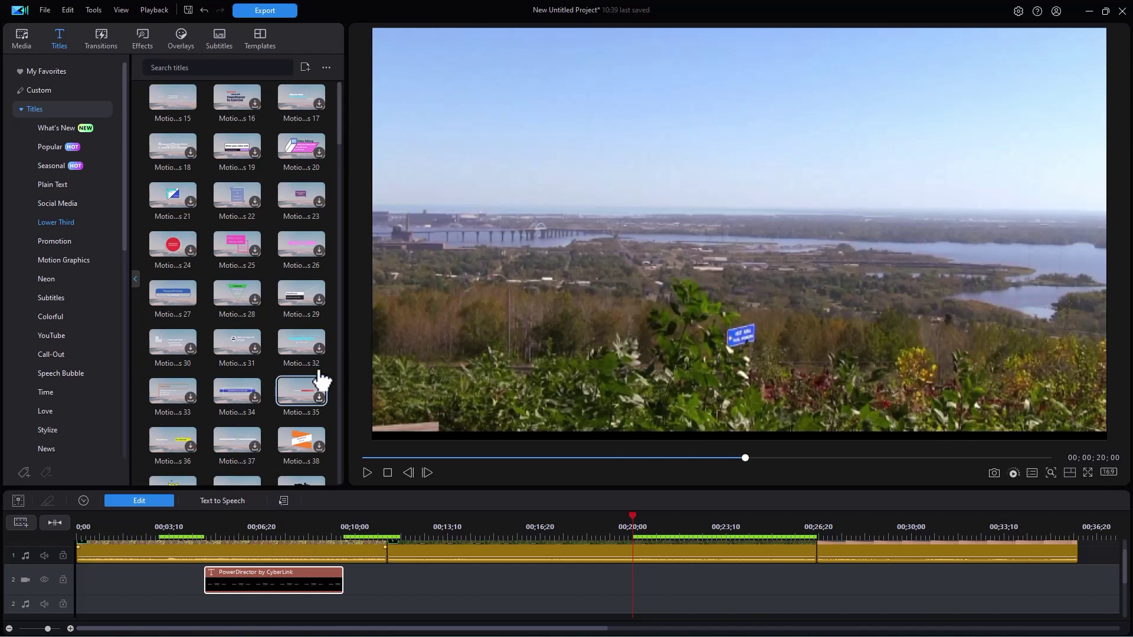
{"action": "left_click", "coordinate": [20, 39]}
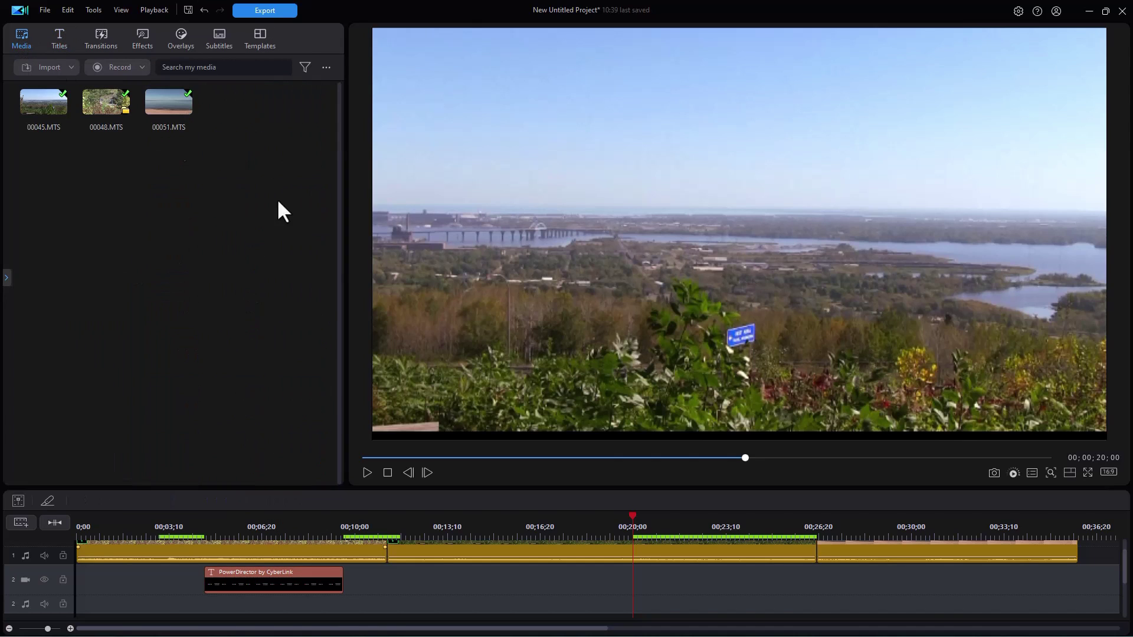
Step: Set the preview quality to Ultra HD Preview Resolution
{"action": "right_click", "coordinate": [362, 303]}
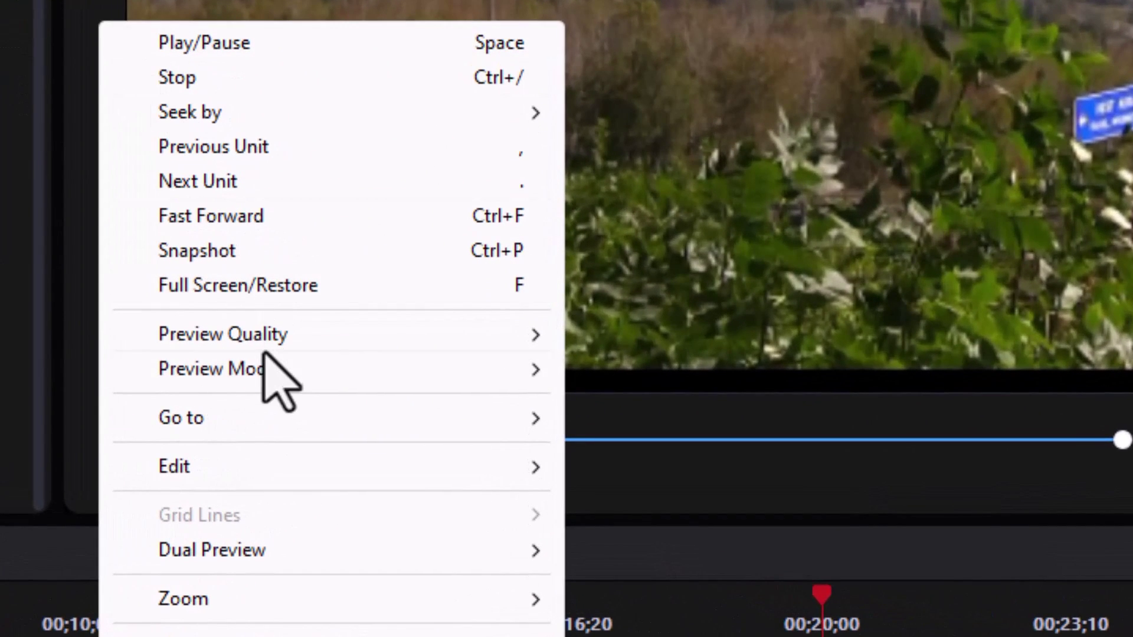
{"action": "mouse_move", "coordinate": [260, 336]}
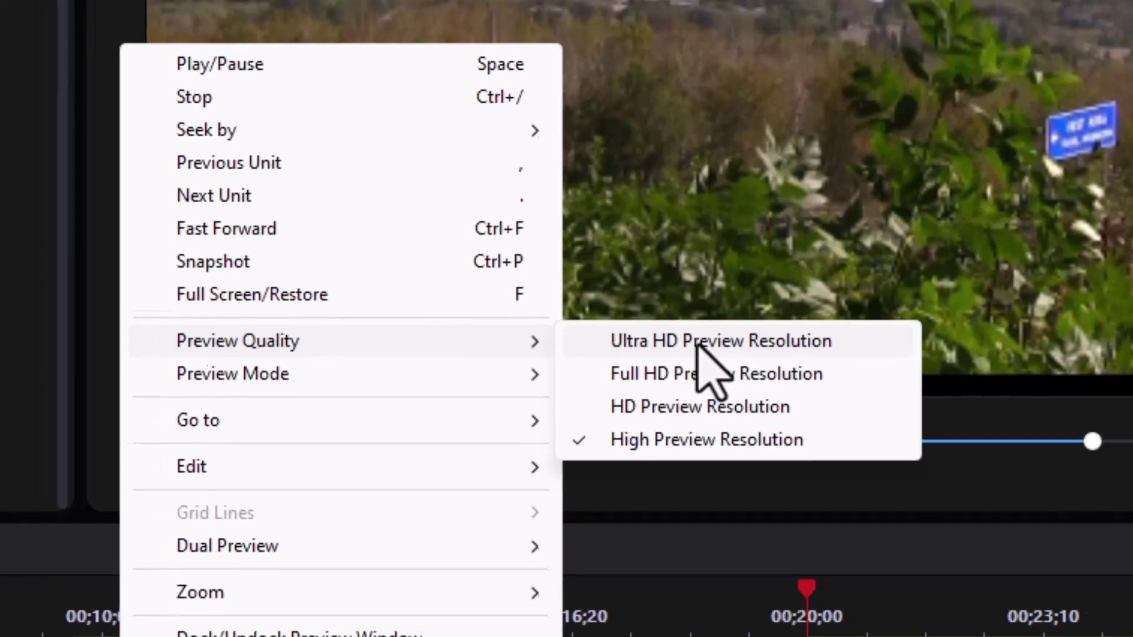
{"action": "left_click", "coordinate": [705, 337]}
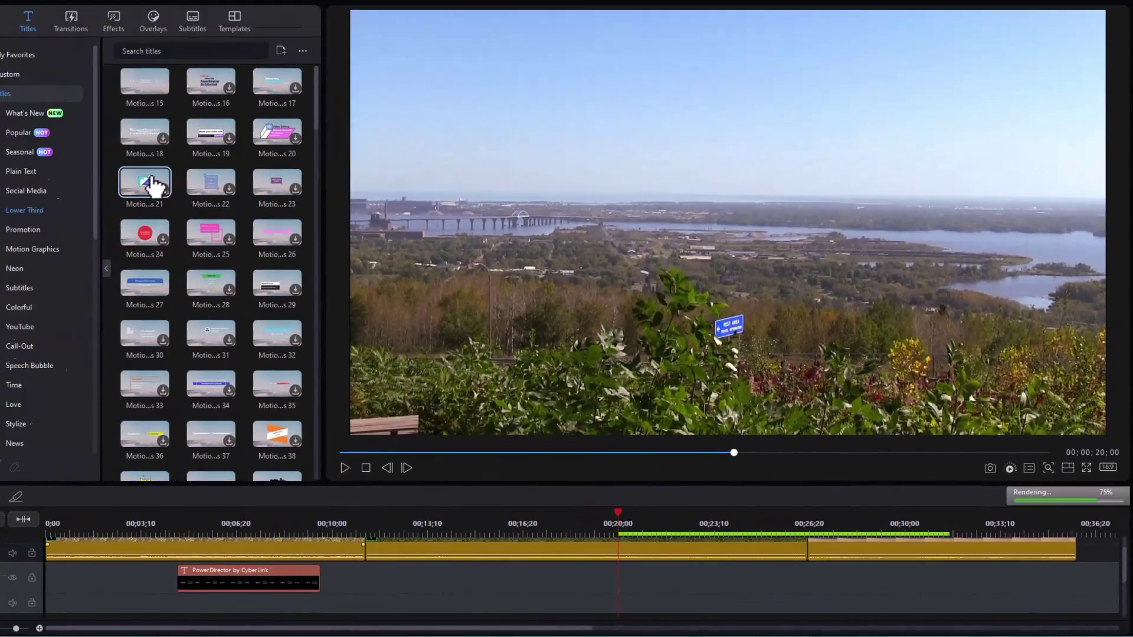
Step: Place Lower Third title 21 on video track 2 from about 00;00;23;24, spanning the end of clip 00045
{"action": "left_click_drag", "start_coordinate": [153, 187], "coordinate": [749, 594]}
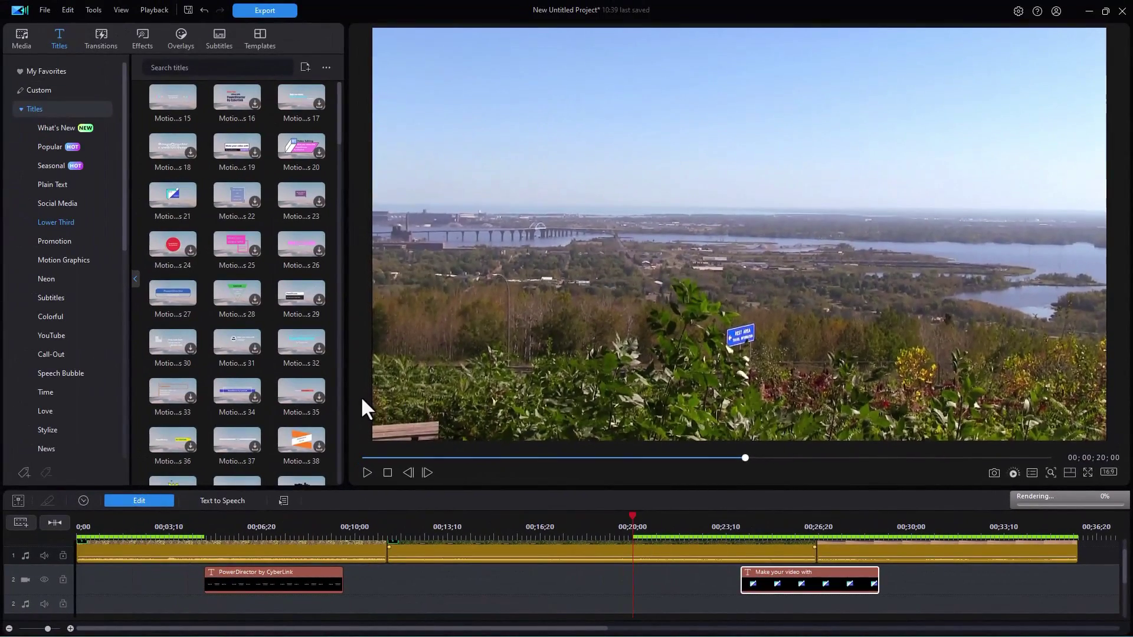
Step: Switch the preview quality back to High Preview Resolution
{"action": "right_click", "coordinate": [361, 396]}
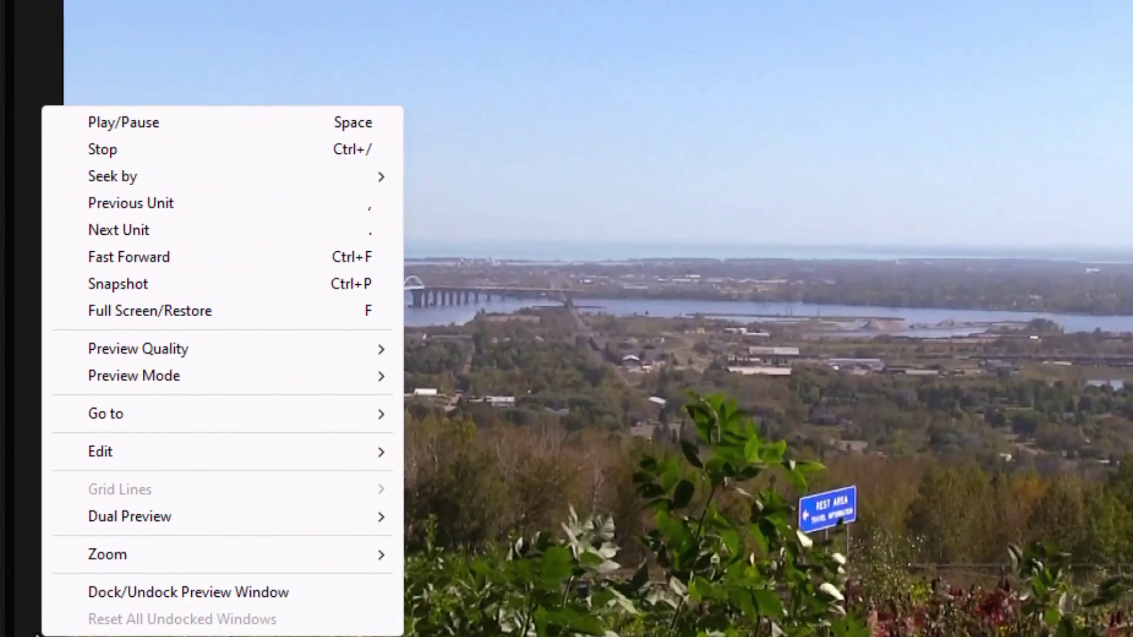
{"action": "mouse_move", "coordinate": [346, 282]}
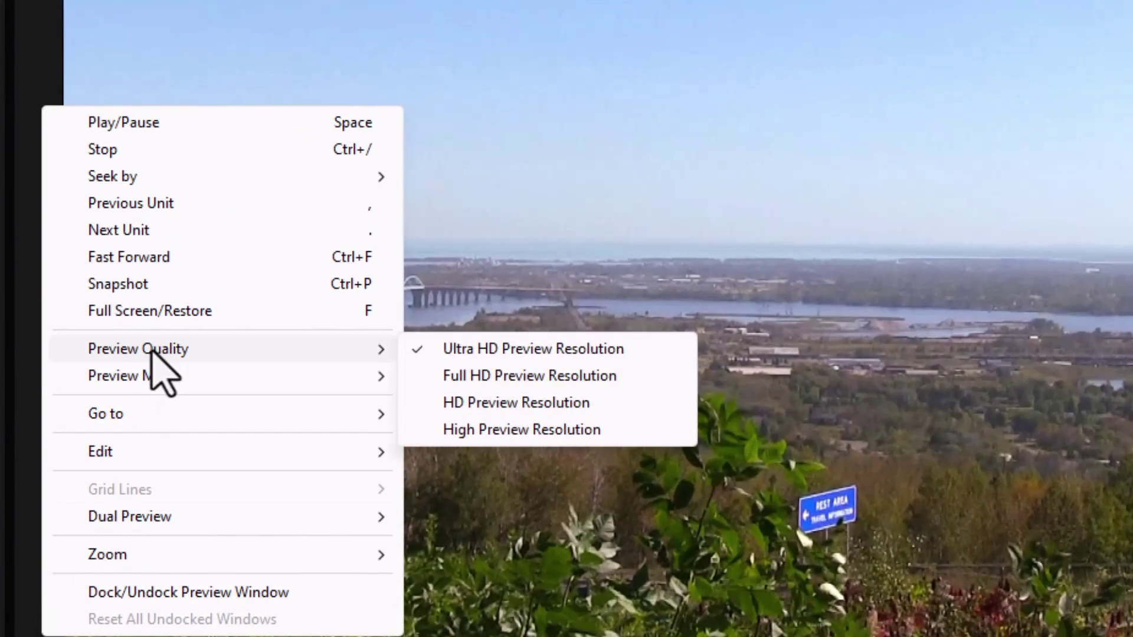
{"action": "left_click", "coordinate": [495, 439]}
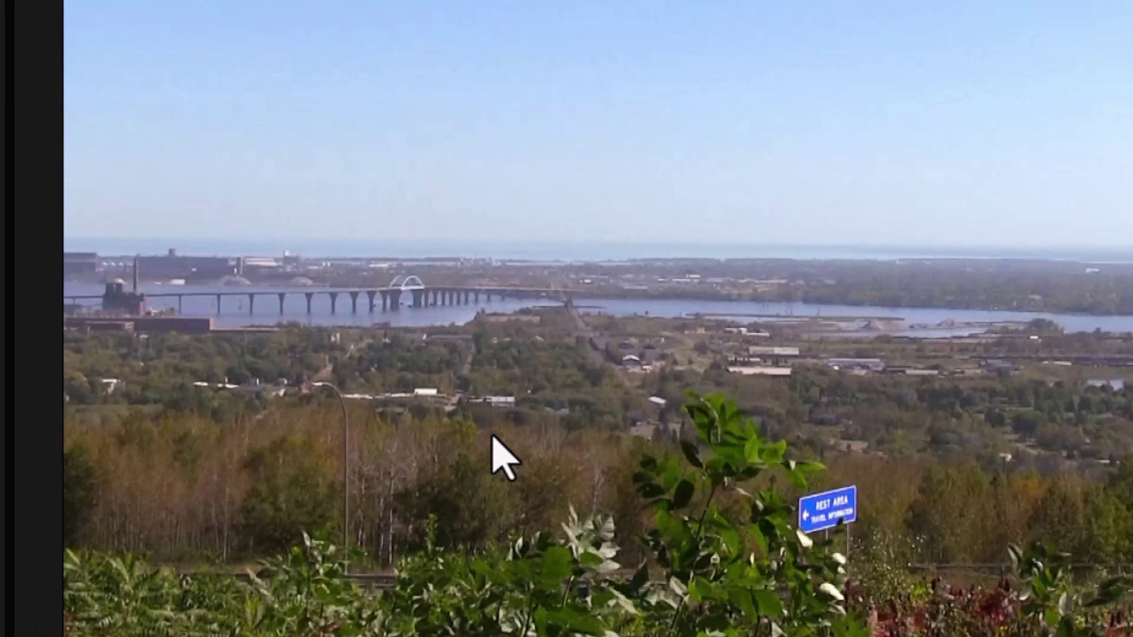